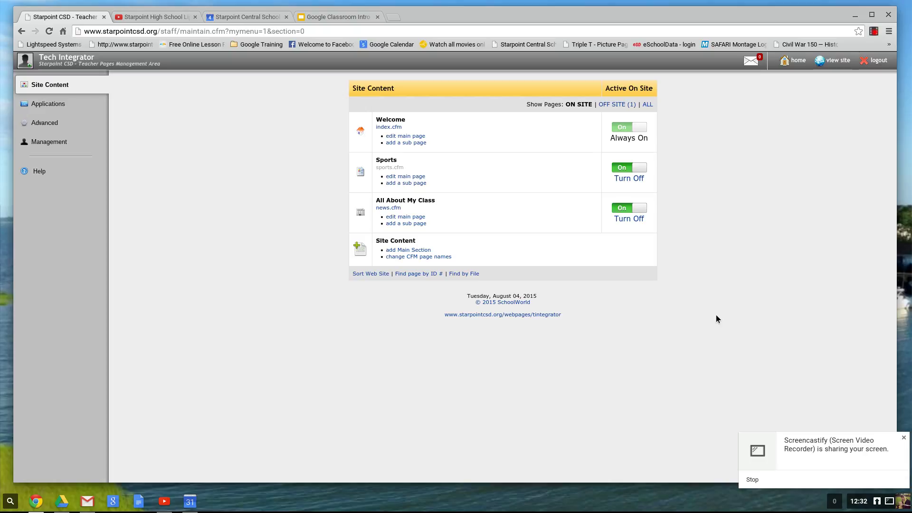
Go from the site's applications area back to the list of site pages.
{"action": "left_click", "coordinate": [903, 438]}
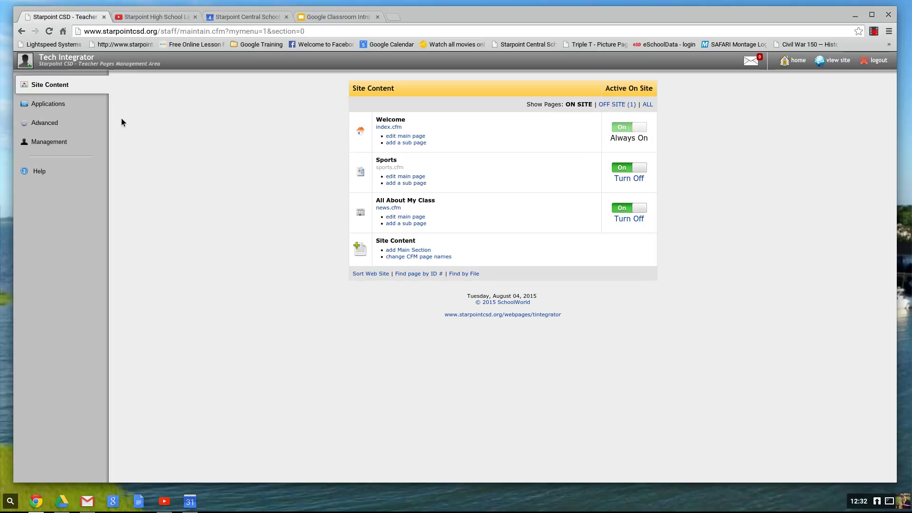
{"action": "left_click", "coordinate": [65, 110]}
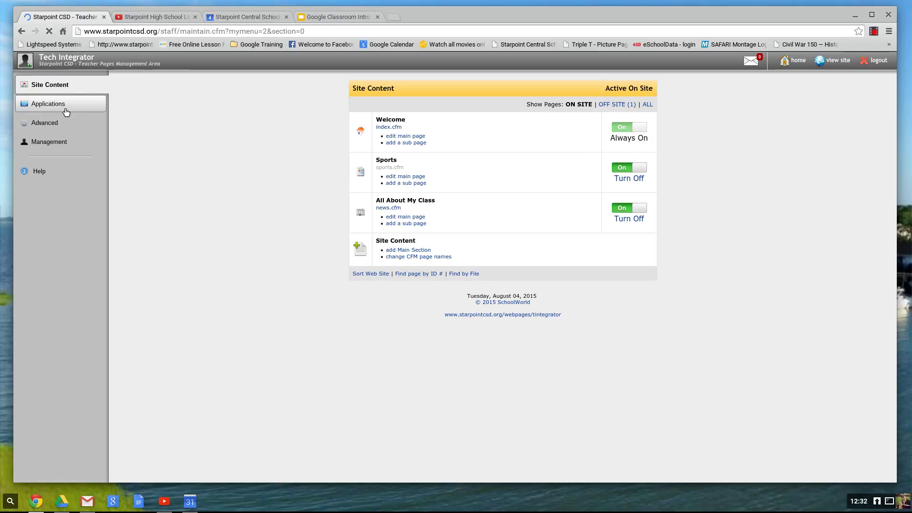
{"action": "left_click", "coordinate": [58, 88]}
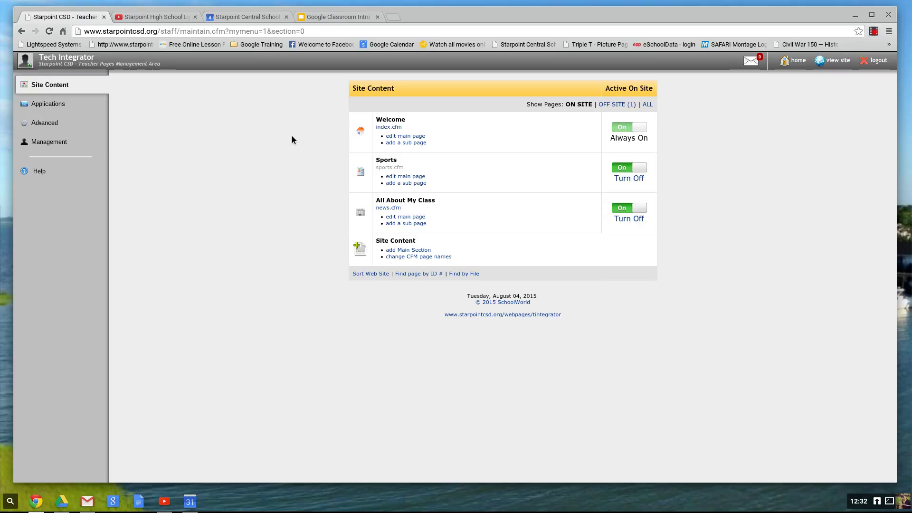
Edit the Welcome main page in HTML view, placing the cursor after the last </div>.
{"action": "left_click", "coordinate": [396, 135]}
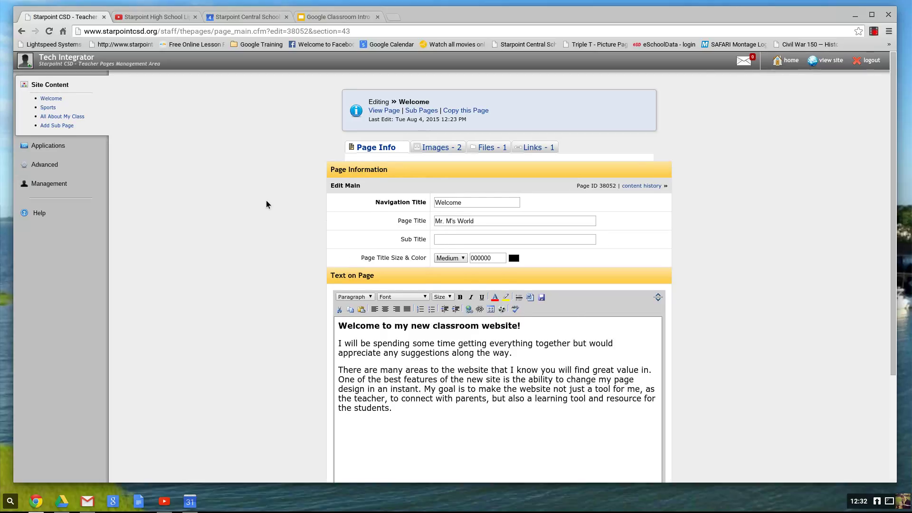
{"action": "scroll", "coordinate": [266, 200], "scroll_direction": "down", "scroll_amount": 3}
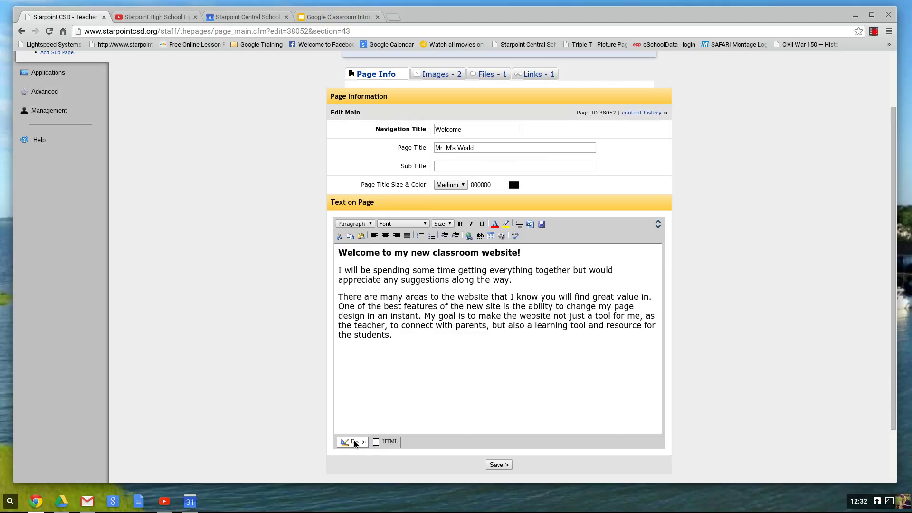
{"action": "left_click", "coordinate": [385, 443]}
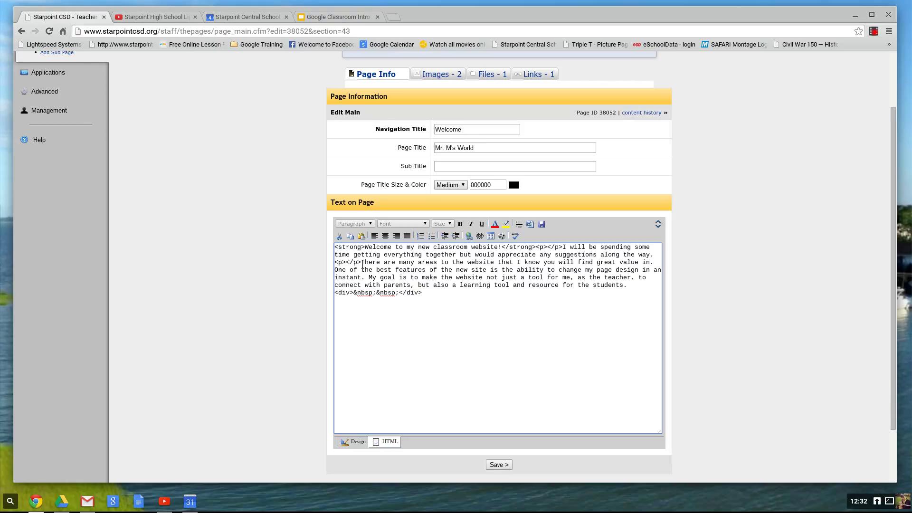
{"action": "left_click_drag", "start_coordinate": [361, 262], "coordinate": [335, 247]}
{"action": "left_click", "coordinate": [423, 292]}
Get the LipDub video's 420×315 iframe embed code from YouTube's Share > Embed.
{"action": "left_click", "coordinate": [151, 18]}
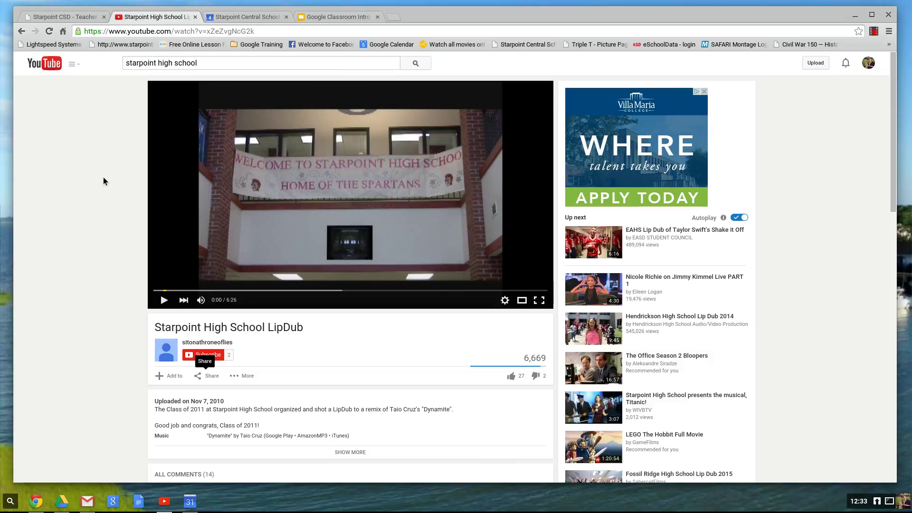
{"action": "scroll", "coordinate": [103, 177], "scroll_direction": "down", "scroll_amount": 2}
{"action": "scroll", "coordinate": [103, 178], "scroll_direction": "up", "scroll_amount": 3}
{"action": "scroll", "coordinate": [103, 178], "scroll_direction": "down", "scroll_amount": 2}
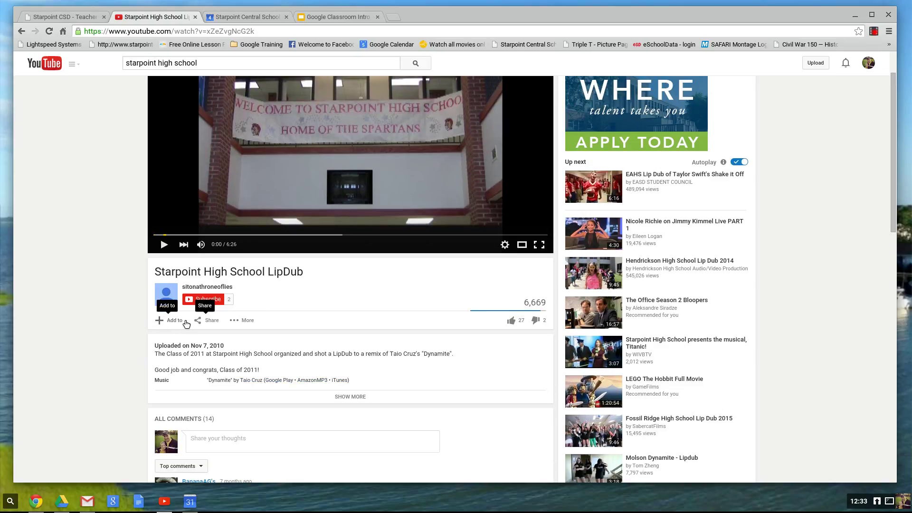
{"action": "left_click", "coordinate": [212, 322]}
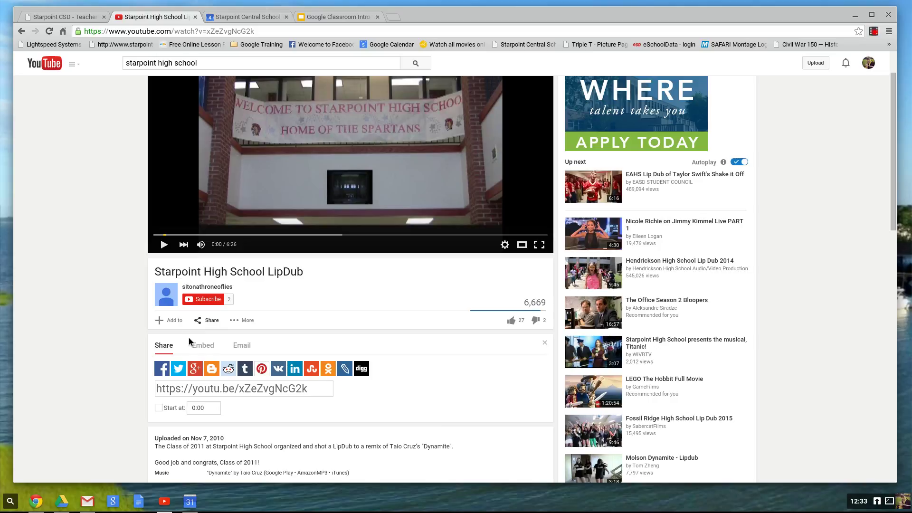
{"action": "left_click", "coordinate": [198, 347]}
{"action": "key", "text": "ctrl+c"}
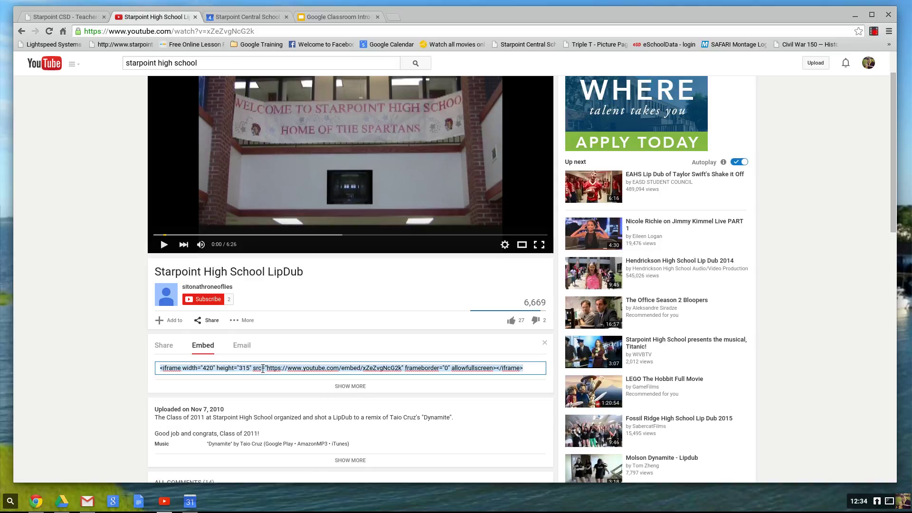
{"action": "left_click", "coordinate": [88, 21]}
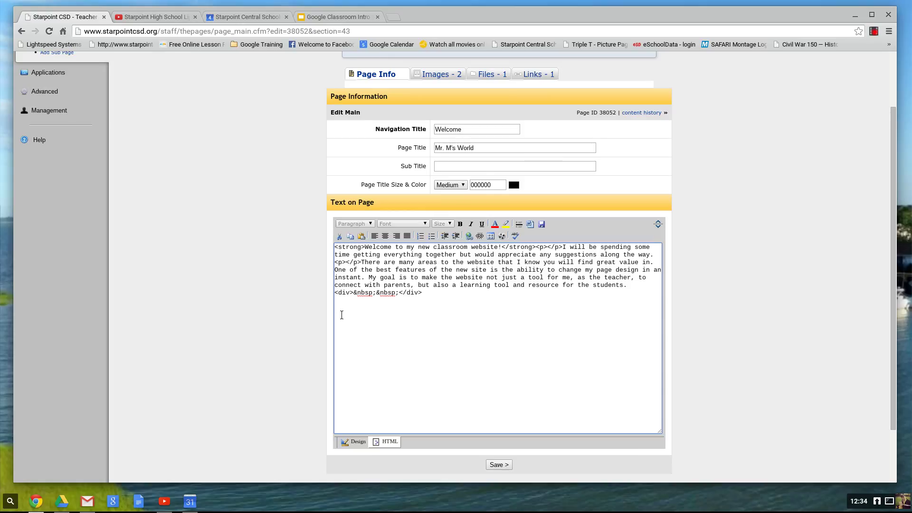
Paste the LipDub embed code below the HTML, save the Welcome page, and view the live site.
{"action": "left_click", "coordinate": [341, 315]}
{"action": "key", "text": "ctrl+v"}
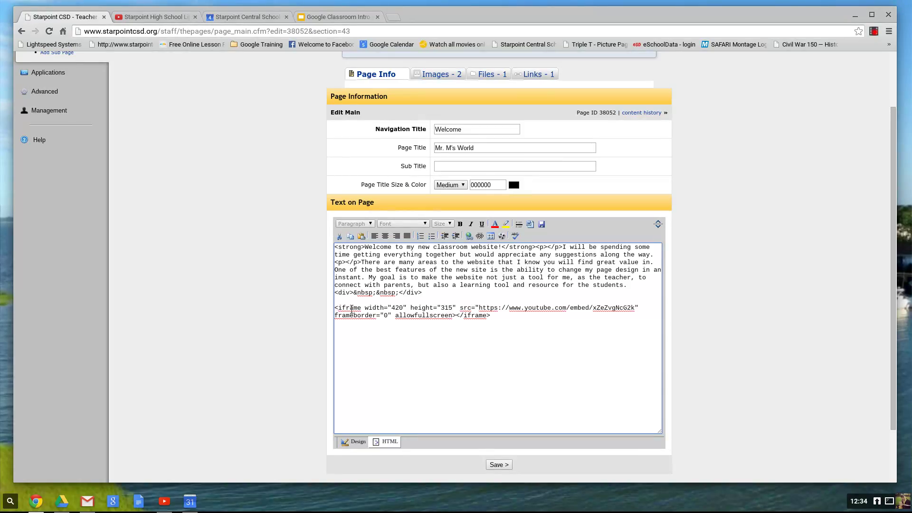
{"action": "left_click", "coordinate": [502, 466]}
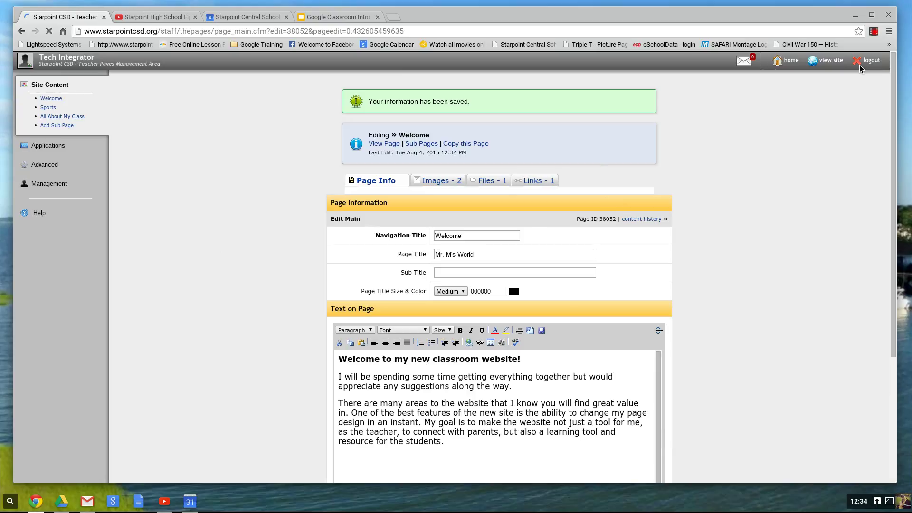
{"action": "left_click", "coordinate": [832, 66]}
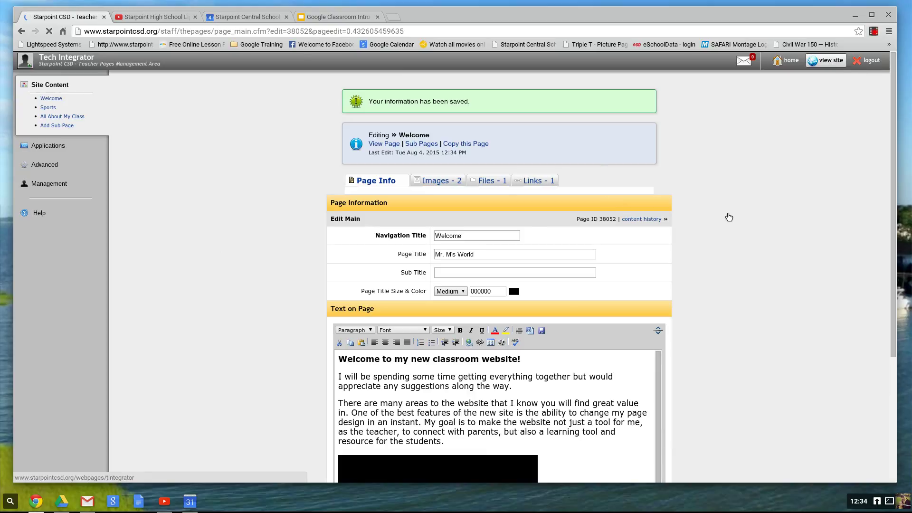
{"action": "left_click", "coordinate": [815, 69]}
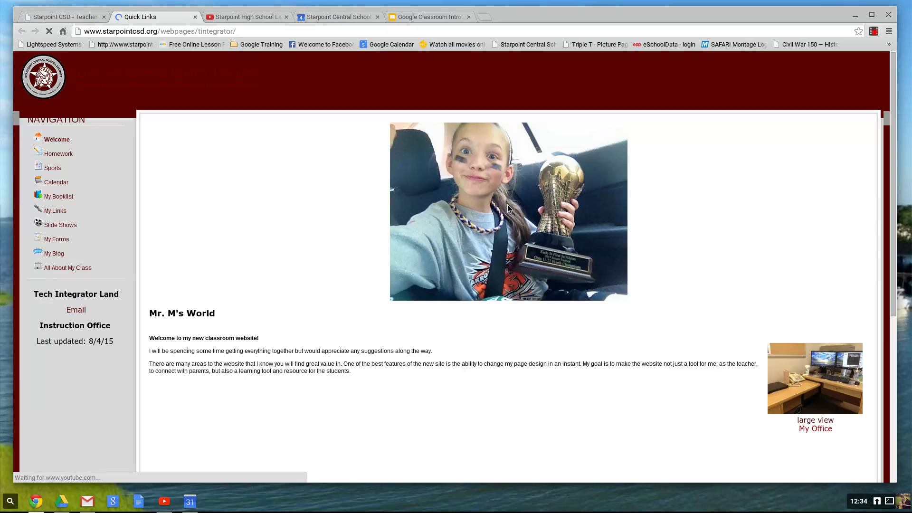
Check the LipDub video player on the live Mr. M's World page, then close that tab.
{"action": "scroll", "coordinate": [497, 306], "scroll_direction": "down", "scroll_amount": 1}
{"action": "scroll", "coordinate": [498, 304], "scroll_direction": "down", "scroll_amount": 5}
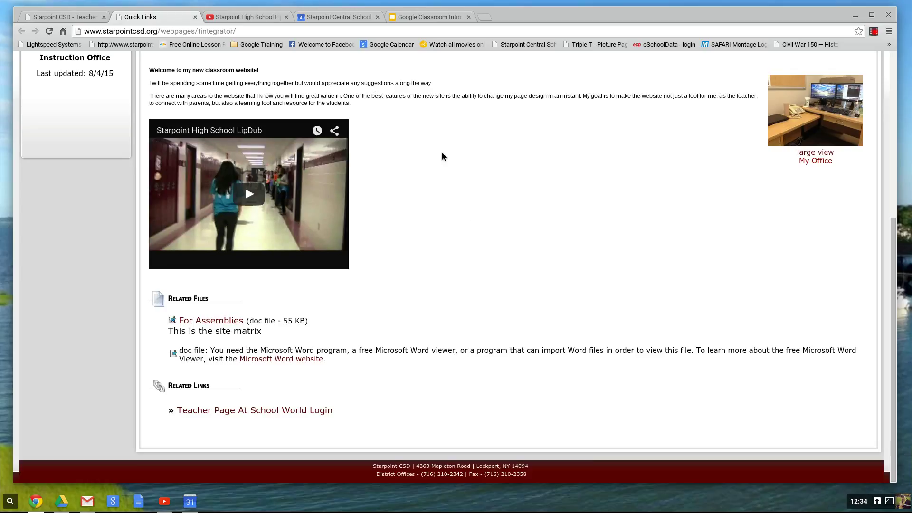
{"action": "scroll", "coordinate": [378, 147], "scroll_direction": "up", "scroll_amount": 3}
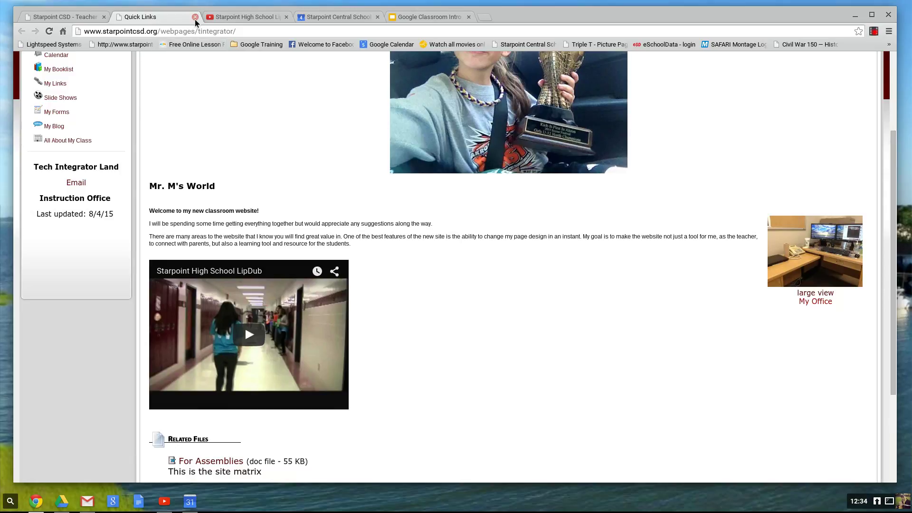
{"action": "left_click", "coordinate": [195, 17]}
Delete the embedded LipDub video from the Welcome page, save, and return to HTML view.
{"action": "scroll", "coordinate": [250, 224], "scroll_direction": "down", "scroll_amount": 3}
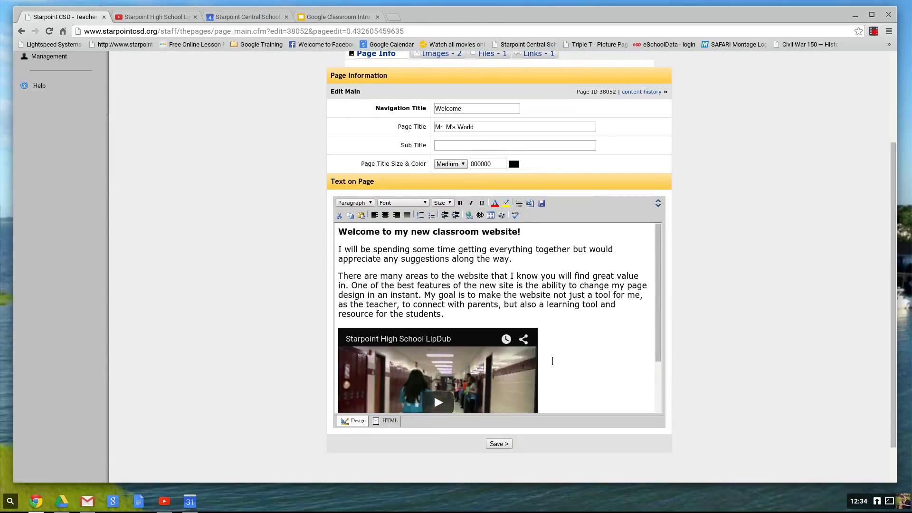
{"action": "left_click", "coordinate": [550, 361]}
{"action": "key", "text": "BackSpace"}
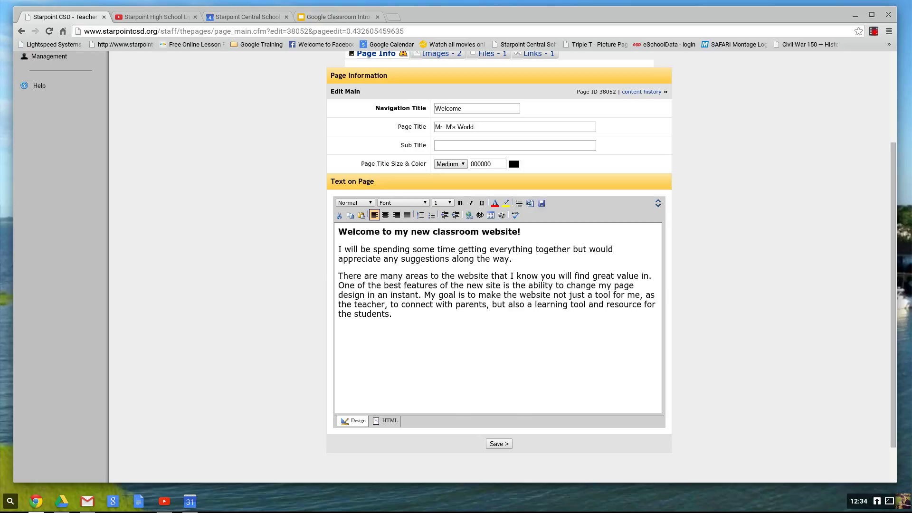
{"action": "left_click", "coordinate": [498, 444]}
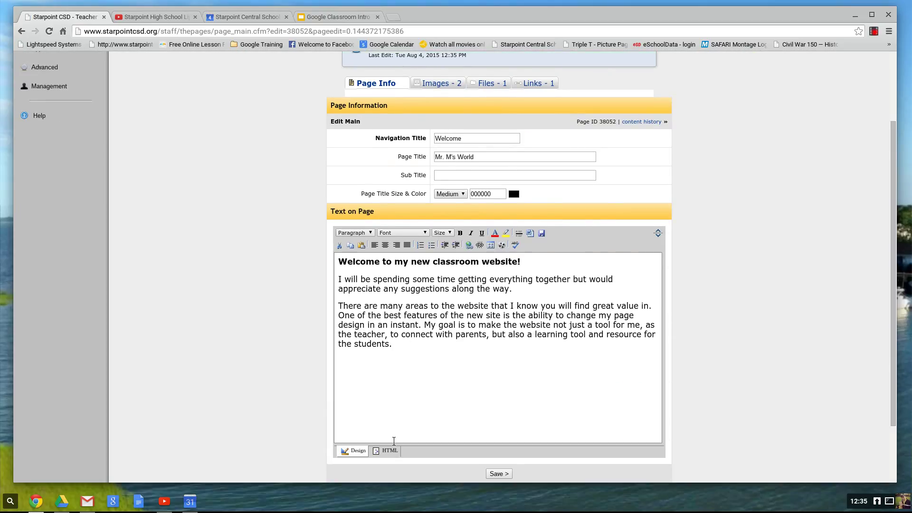
{"action": "left_click", "coordinate": [387, 451]}
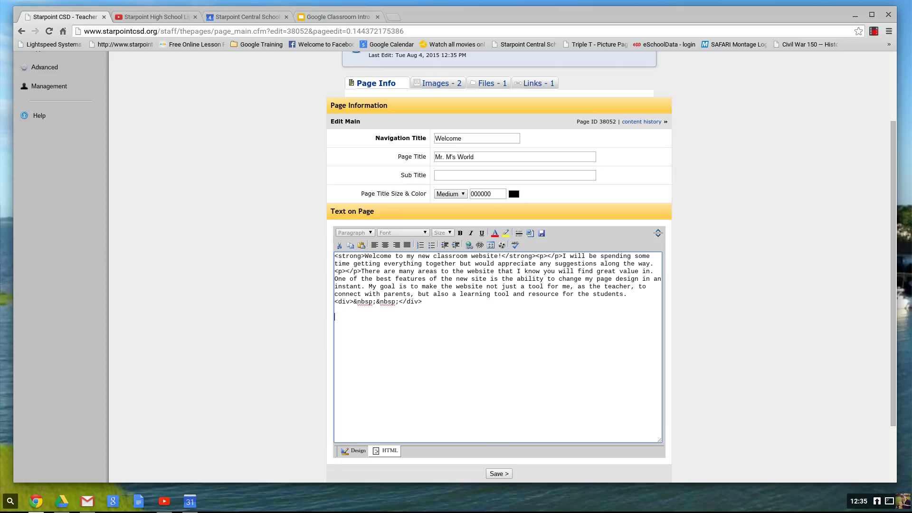
{"action": "left_click", "coordinate": [244, 16]}
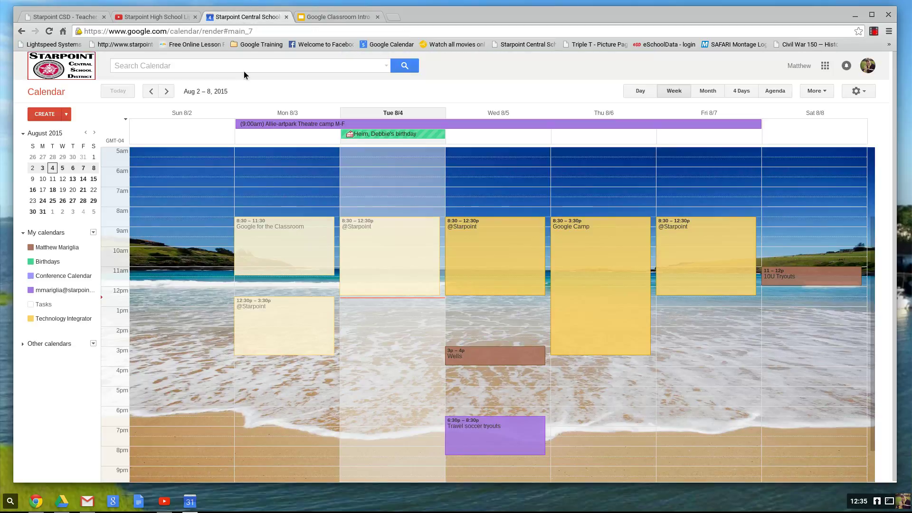
Copy the school calendar's 800×600 iframe embed code from Google Calendar's settings.
{"action": "left_click", "coordinate": [858, 91]}
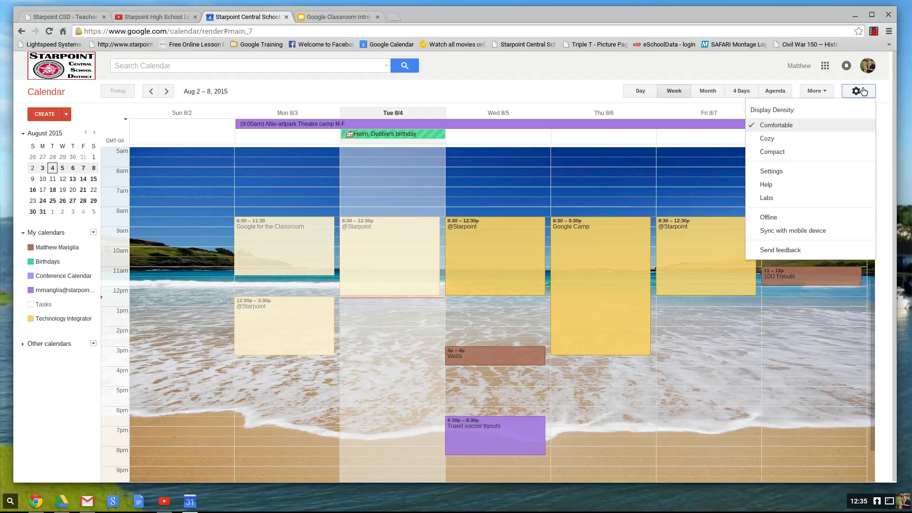
{"action": "left_click", "coordinate": [775, 171]}
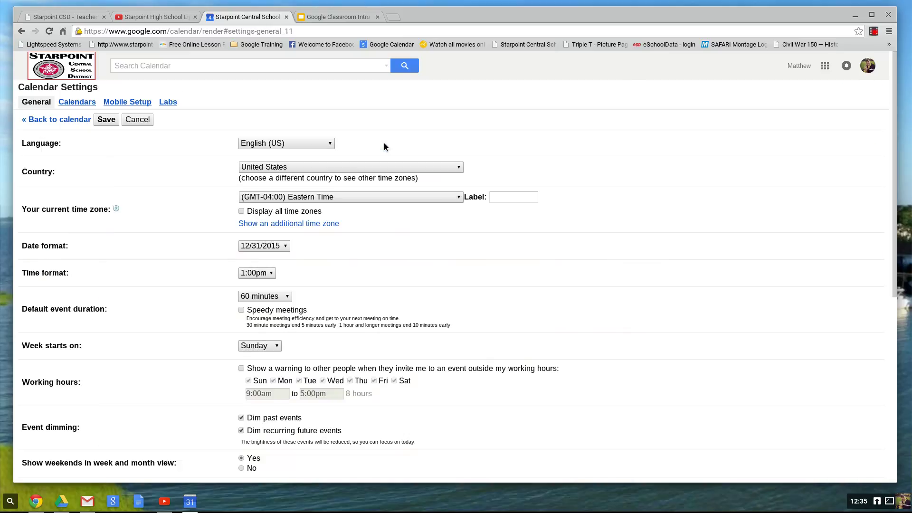
{"action": "left_click", "coordinate": [77, 102]}
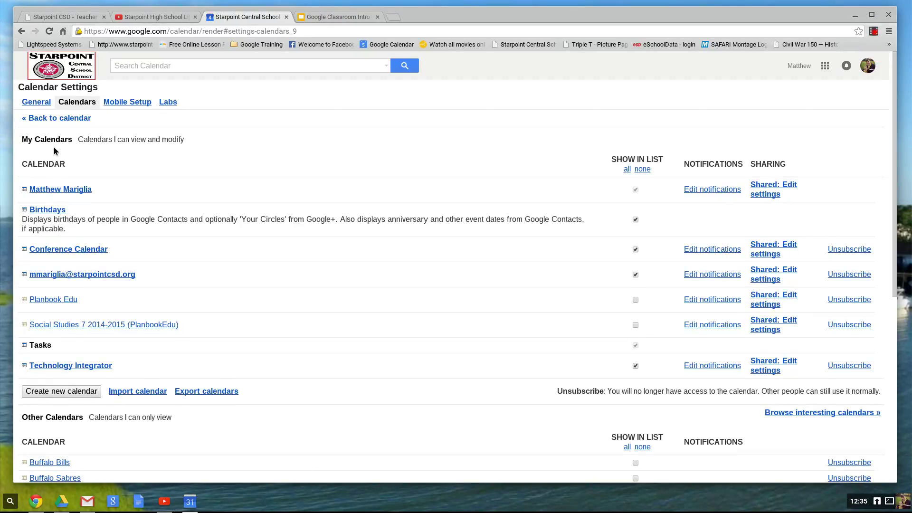
{"action": "left_click", "coordinate": [59, 276]}
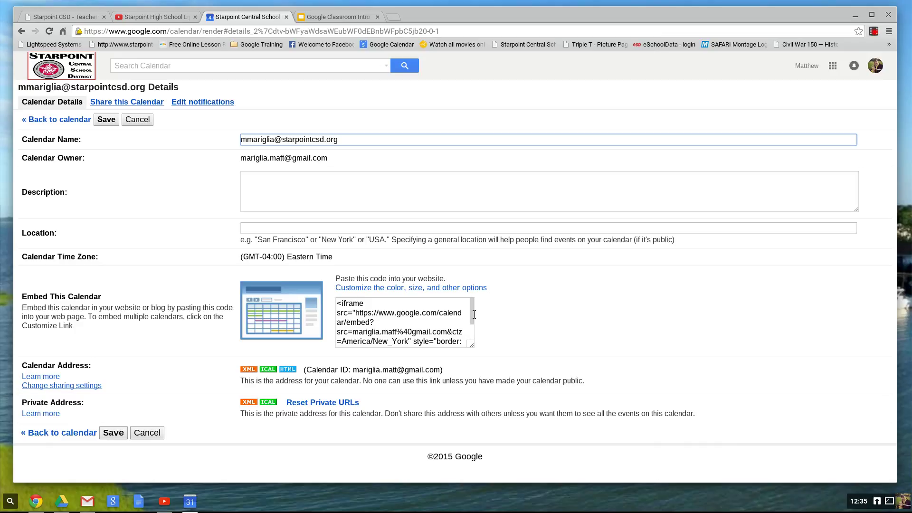
{"action": "left_click_drag", "start_coordinate": [471, 310], "coordinate": [471, 339]}
{"action": "left_click_drag", "start_coordinate": [387, 341], "coordinate": [312, 275]}
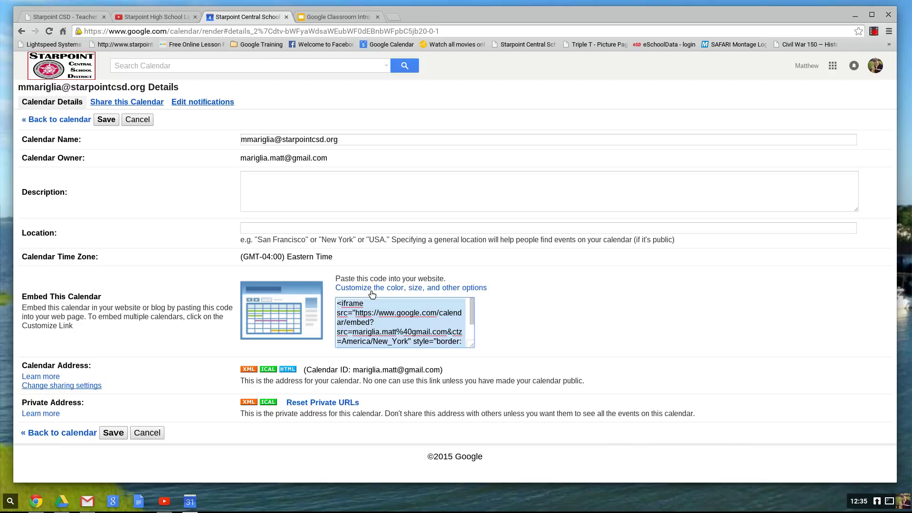
{"action": "right_click", "coordinate": [422, 312]}
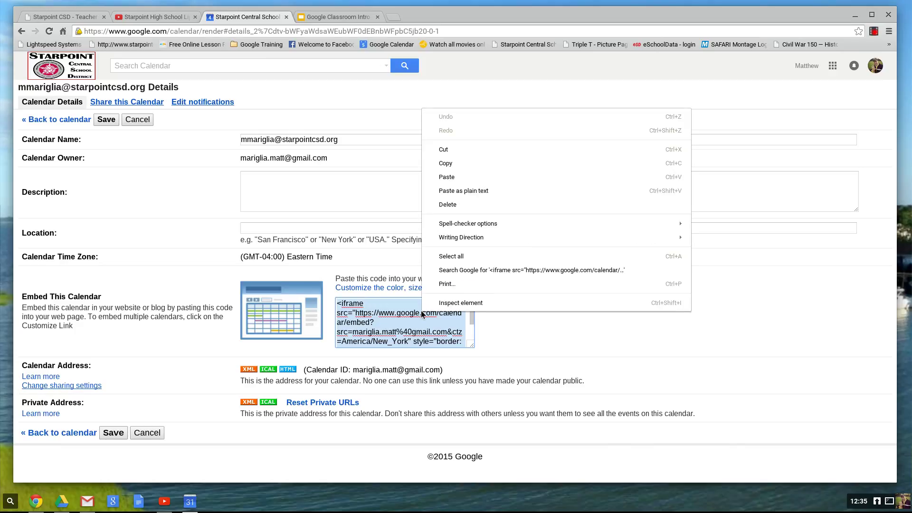
{"action": "left_click", "coordinate": [87, 19]}
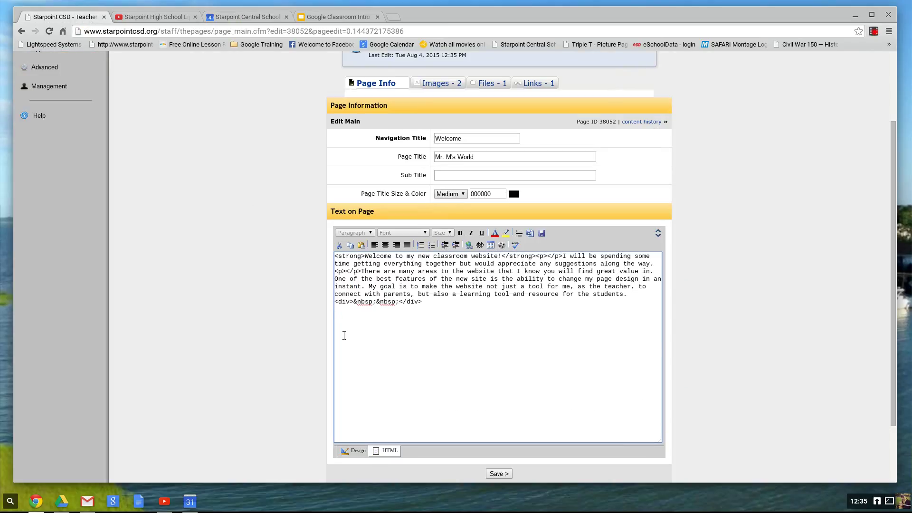
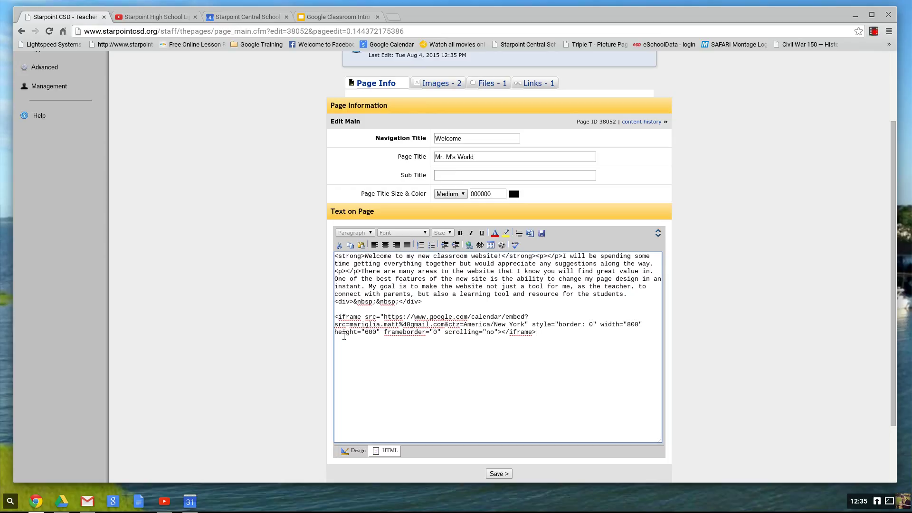
Paste the Google Calendar iframe below the welcome text in the HTML and save the page.
{"action": "left_click", "coordinate": [498, 473]}
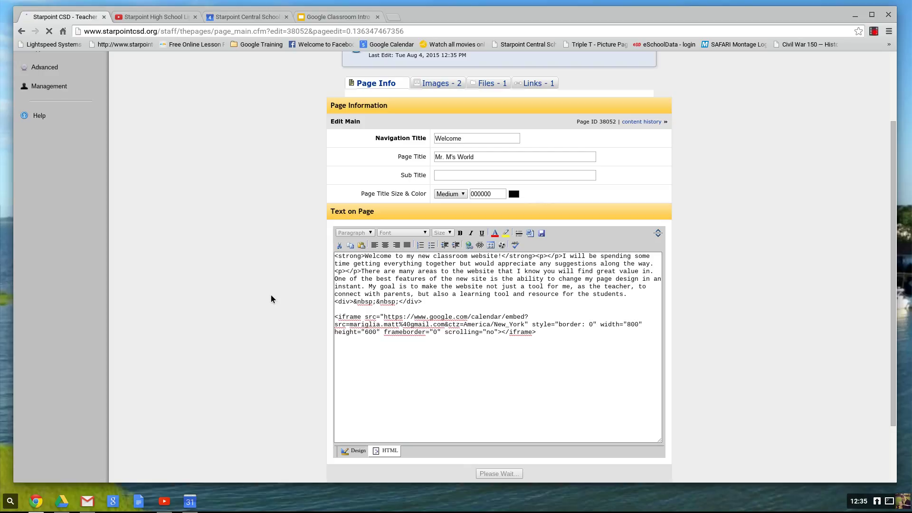
{"action": "scroll", "coordinate": [712, 325], "scroll_direction": "down", "scroll_amount": 2}
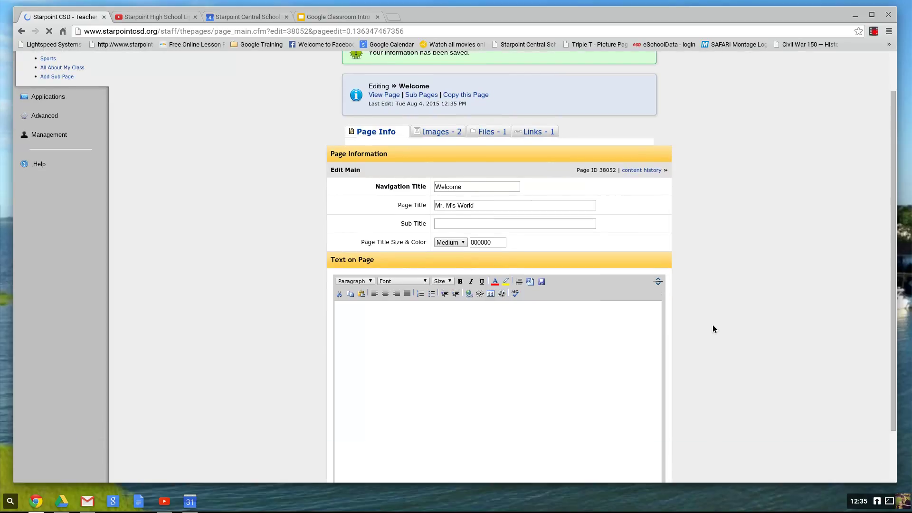
{"action": "left_click", "coordinate": [511, 398]}
{"action": "key", "text": "ctrl+v"}
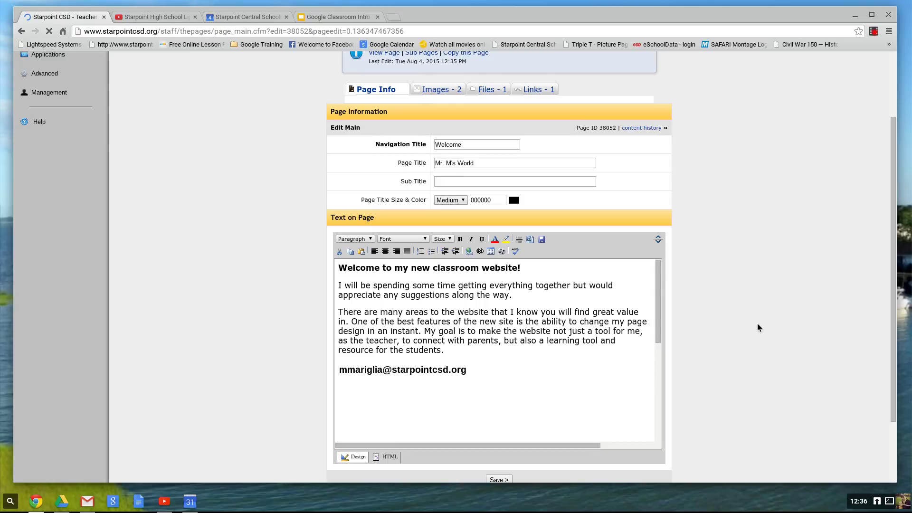
{"action": "scroll", "coordinate": [759, 318], "scroll_direction": "up", "scroll_amount": 2}
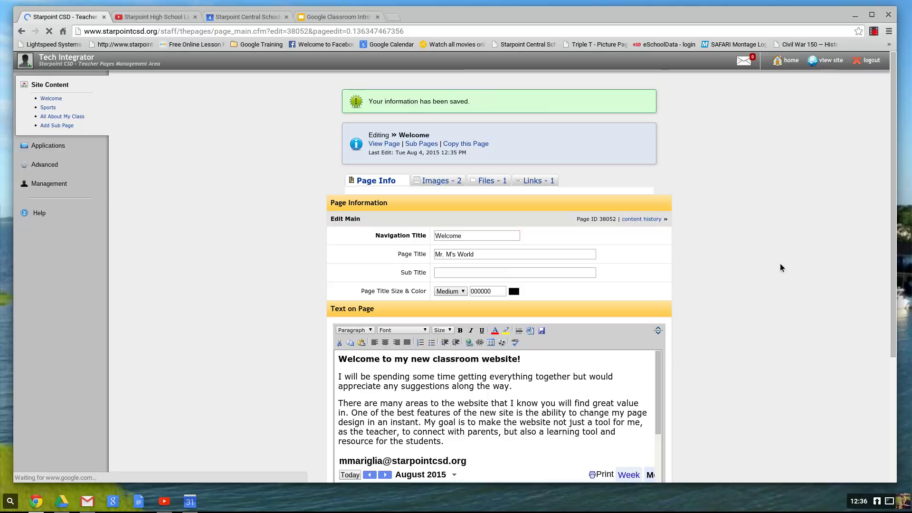
Open the live teacher site and scroll down to the embedded August 2015 calendar.
{"action": "scroll", "coordinate": [684, 300], "scroll_direction": "down", "scroll_amount": 2}
{"action": "scroll", "coordinate": [684, 235], "scroll_direction": "up", "scroll_amount": 2}
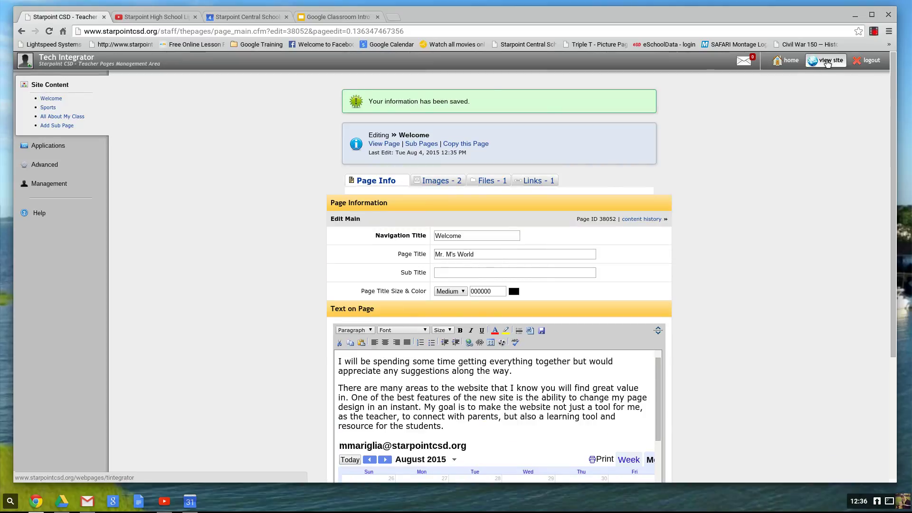
{"action": "left_click", "coordinate": [829, 66]}
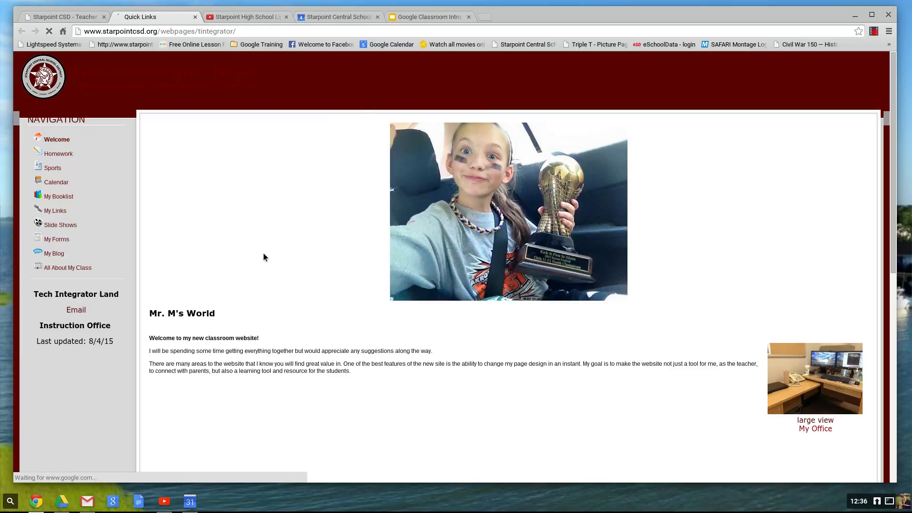
{"action": "scroll", "coordinate": [263, 256], "scroll_direction": "down", "scroll_amount": 3}
{"action": "scroll", "coordinate": [263, 256], "scroll_direction": "down", "scroll_amount": 1}
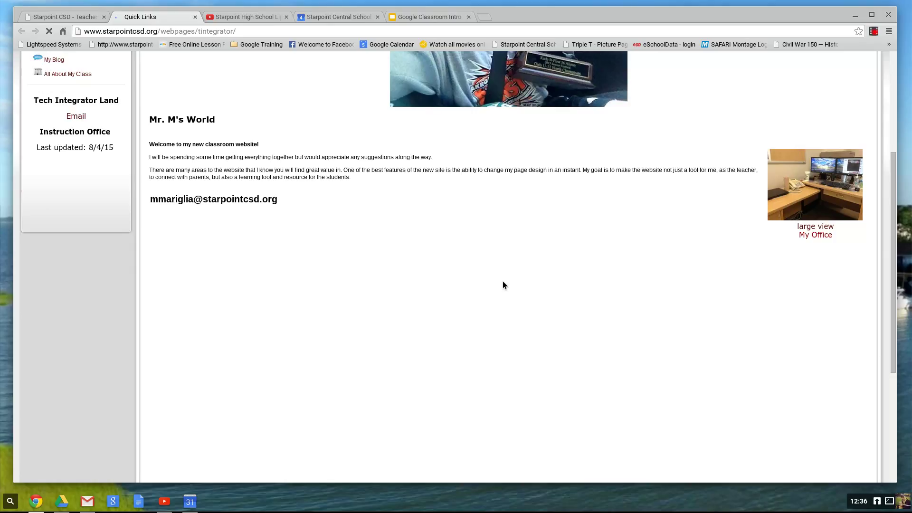
{"action": "scroll", "coordinate": [572, 270], "scroll_direction": "down", "scroll_amount": 1}
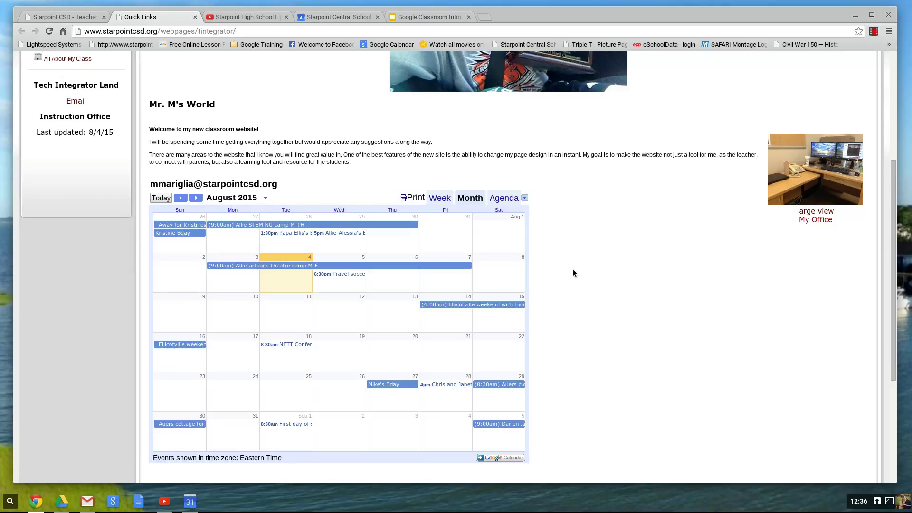
{"action": "scroll", "coordinate": [572, 272], "scroll_direction": "up", "scroll_amount": 5}
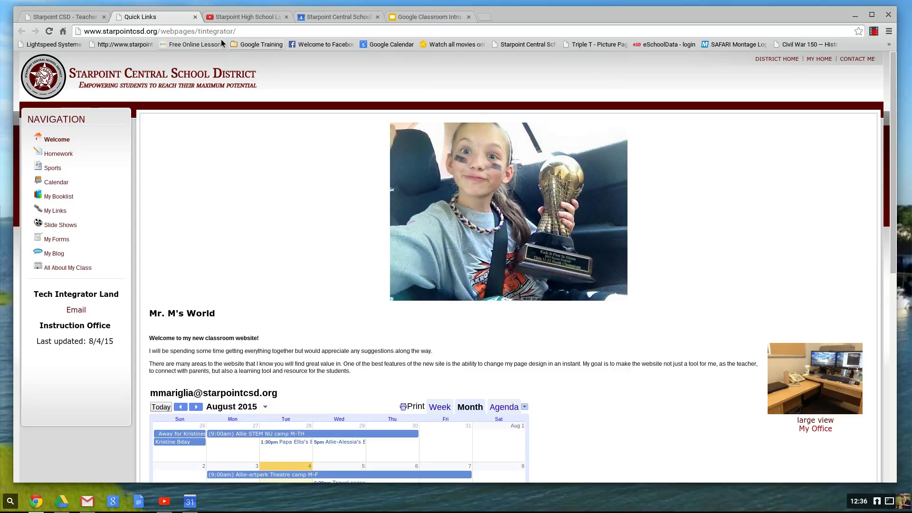
Delete the calendar iframe code from the Welcome page's HTML and save the page.
{"action": "left_click", "coordinate": [69, 20]}
{"action": "scroll", "coordinate": [384, 457], "scroll_direction": "down", "scroll_amount": 5}
{"action": "scroll", "coordinate": [515, 398], "scroll_direction": "up", "scroll_amount": 1}
{"action": "scroll", "coordinate": [518, 400], "scroll_direction": "down", "scroll_amount": 1}
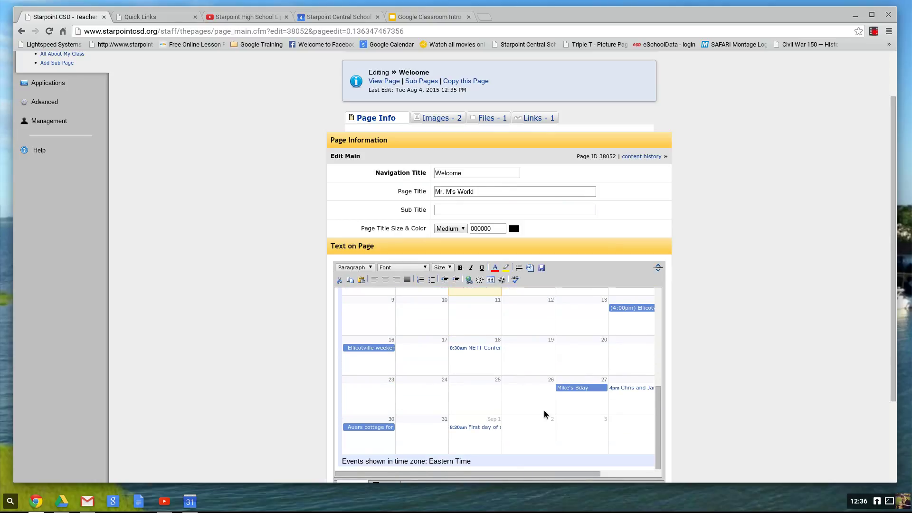
{"action": "scroll", "coordinate": [462, 389], "scroll_direction": "down", "scroll_amount": 3}
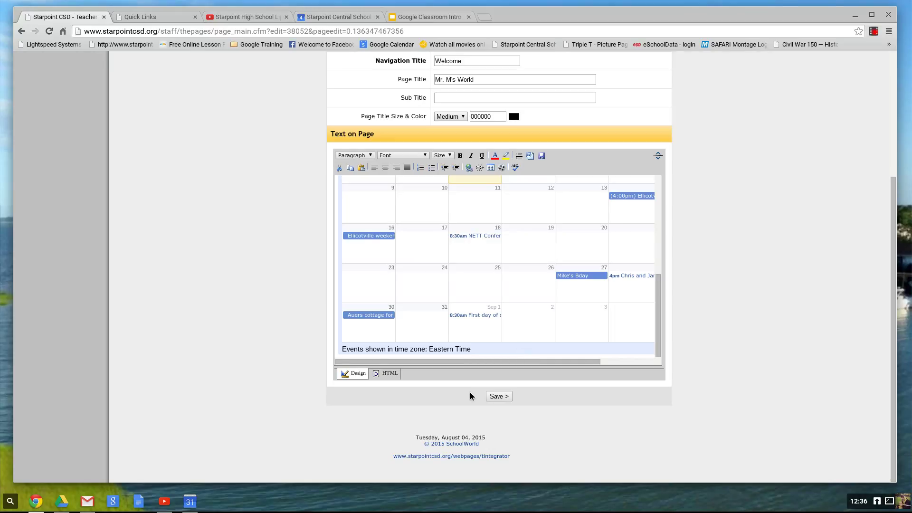
{"action": "left_click", "coordinate": [389, 373]}
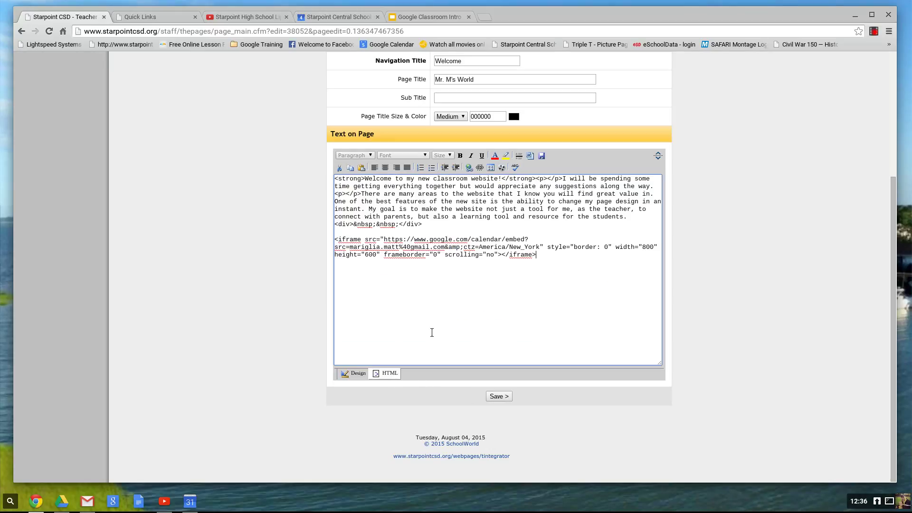
{"action": "left_click_drag", "start_coordinate": [539, 254], "coordinate": [328, 233]}
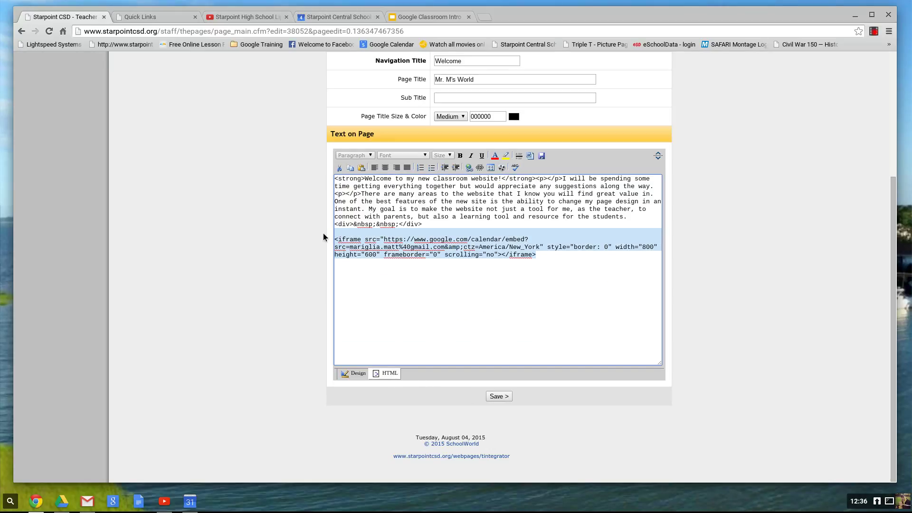
{"action": "key", "text": "BackSpace"}
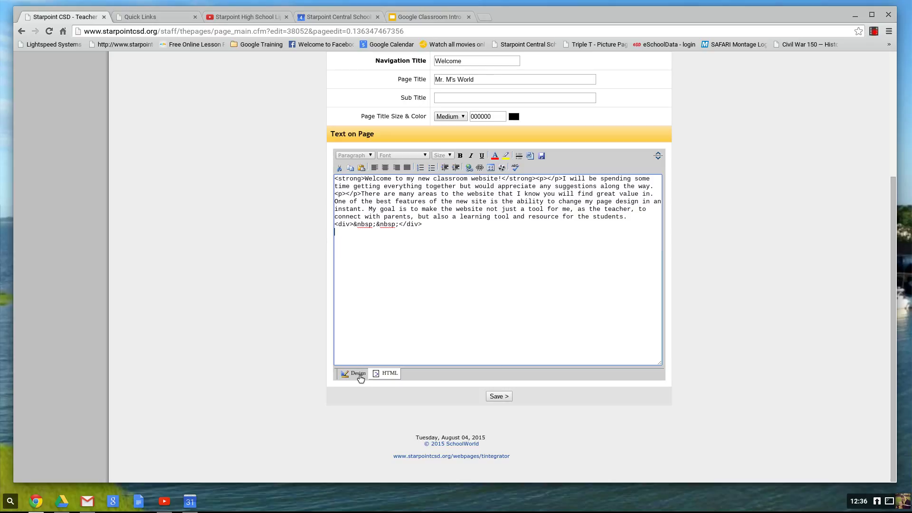
{"action": "left_click", "coordinate": [490, 396]}
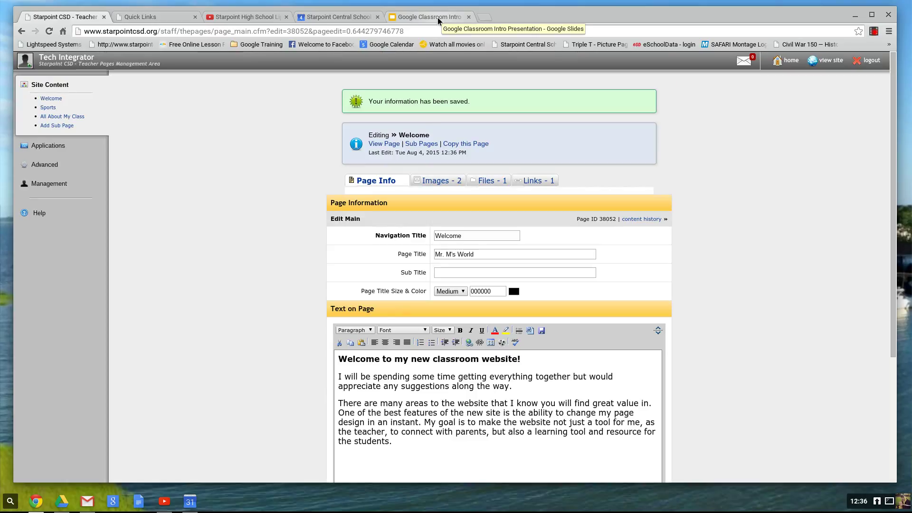
Publish the Google Classroom Intro Presentation to the web and select its 960×749 iframe embed code.
{"action": "left_click", "coordinate": [437, 17]}
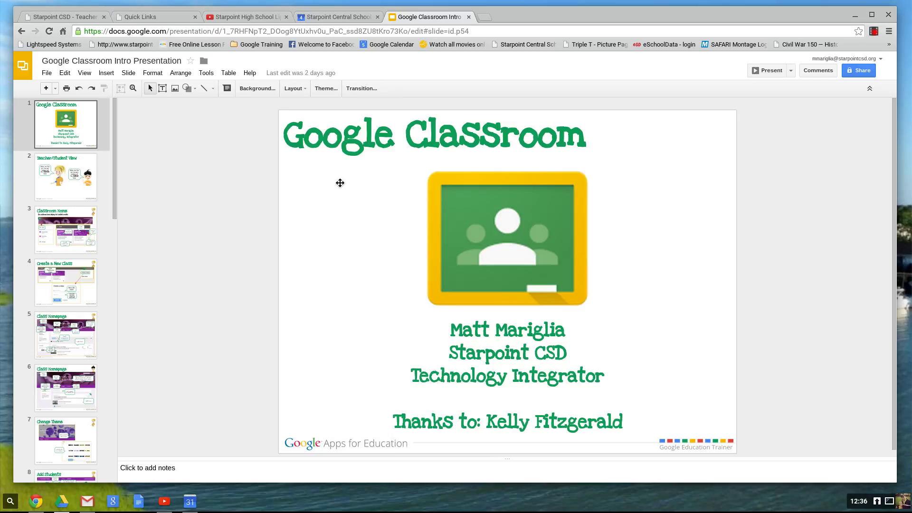
{"action": "left_click", "coordinate": [43, 75]}
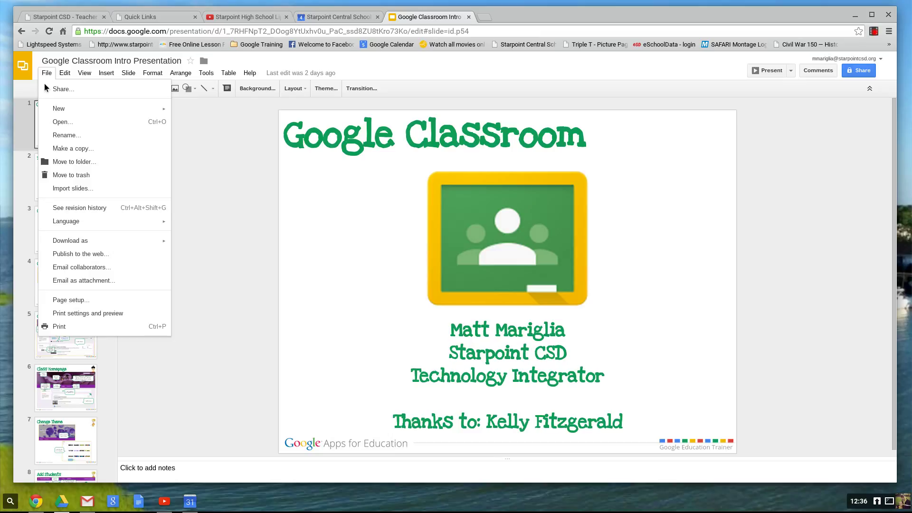
{"action": "left_click", "coordinate": [96, 260]}
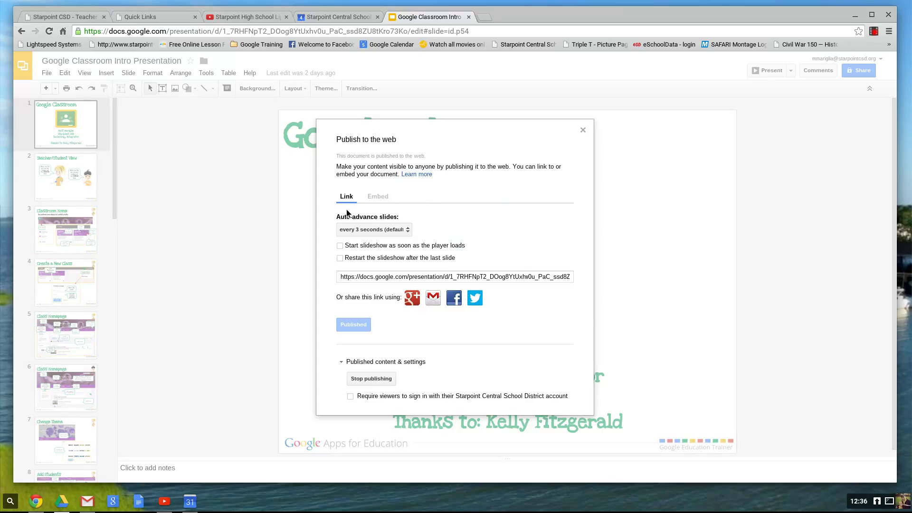
{"action": "left_click", "coordinate": [376, 203]}
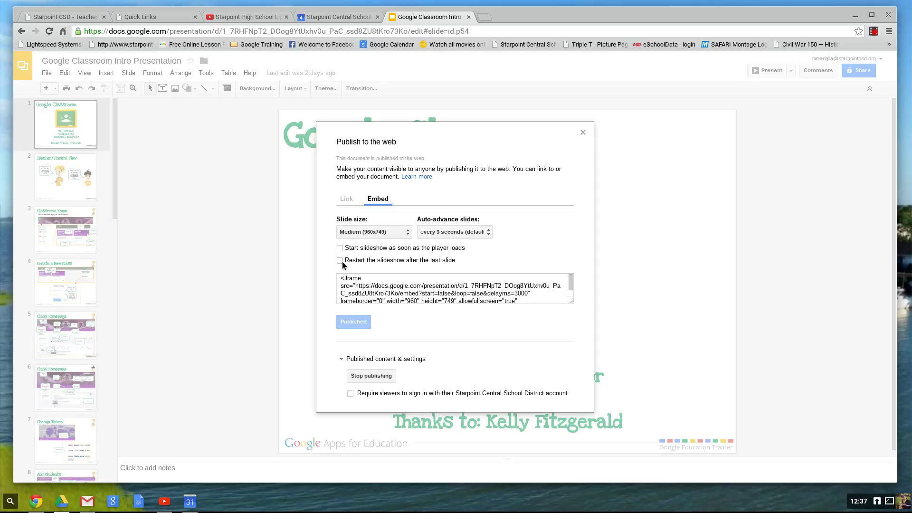
{"action": "left_click", "coordinate": [568, 287]}
{"action": "key", "text": "ctrl+c"}
{"action": "scroll", "coordinate": [571, 301], "scroll_direction": "down", "scroll_amount": 1}
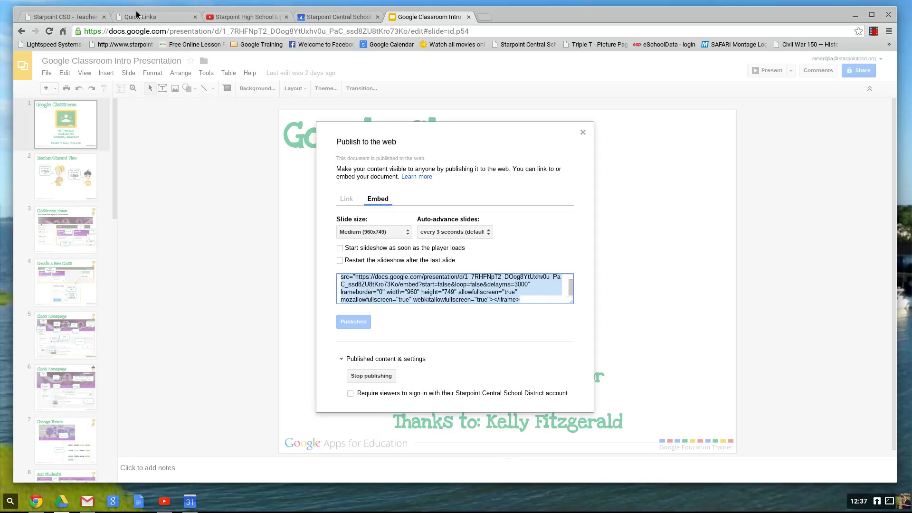
Paste the Google Slides iframe embed code after the Welcome page's existing HTML and save.
{"action": "left_click", "coordinate": [82, 18]}
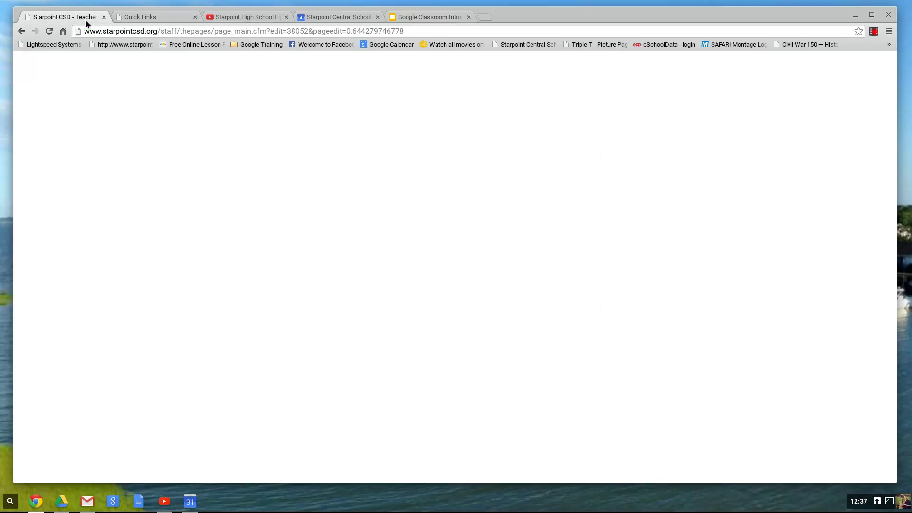
{"action": "scroll", "coordinate": [454, 373], "scroll_direction": "down", "scroll_amount": 4}
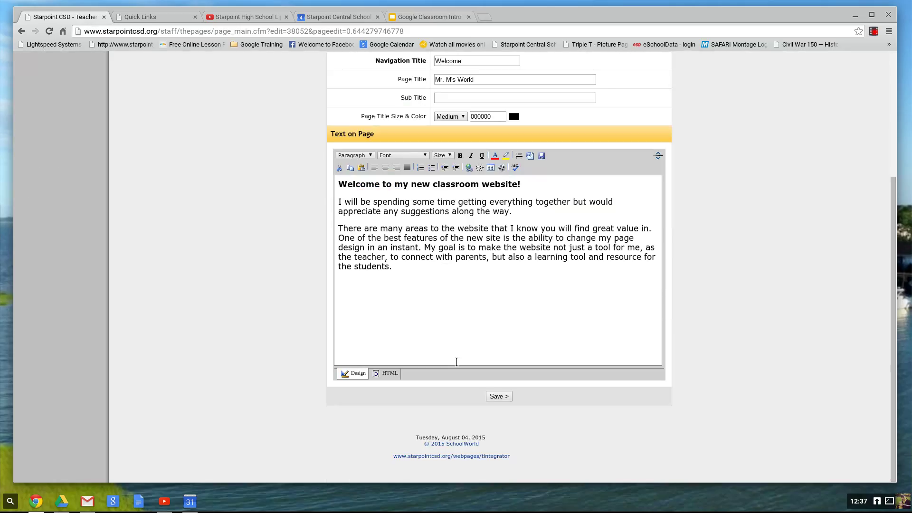
{"action": "left_click", "coordinate": [389, 373]}
{"action": "left_click", "coordinate": [410, 249]}
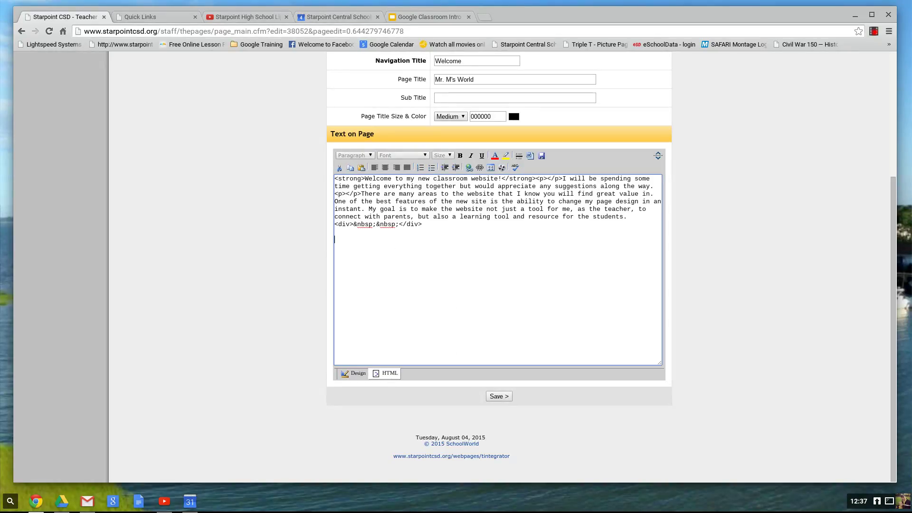
{"action": "key", "text": "ctrl+v"}
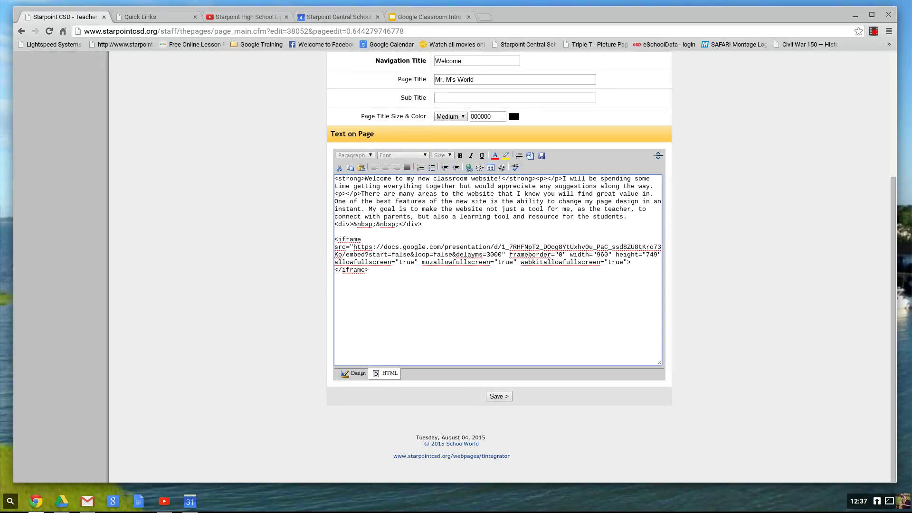
{"action": "left_click", "coordinate": [501, 397]}
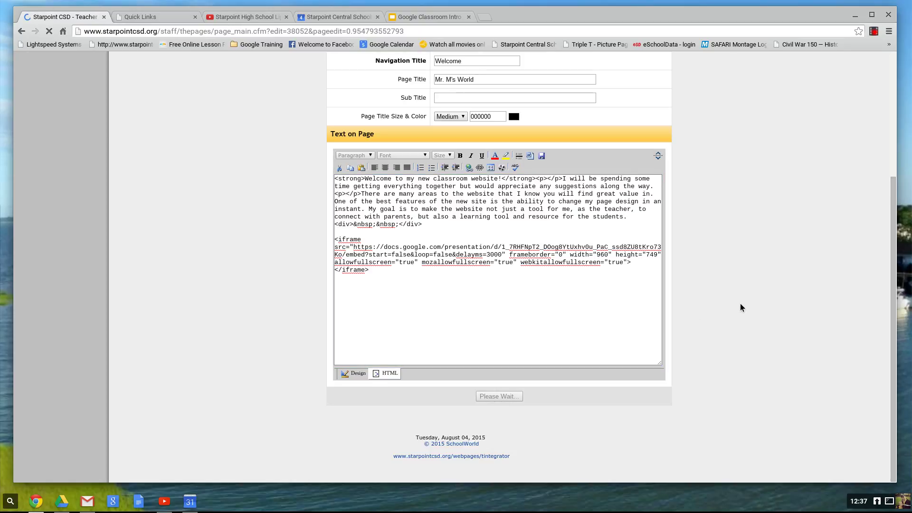
Review the saved Welcome page and open the live teacher website.
{"action": "scroll", "coordinate": [740, 301], "scroll_direction": "down", "scroll_amount": 3}
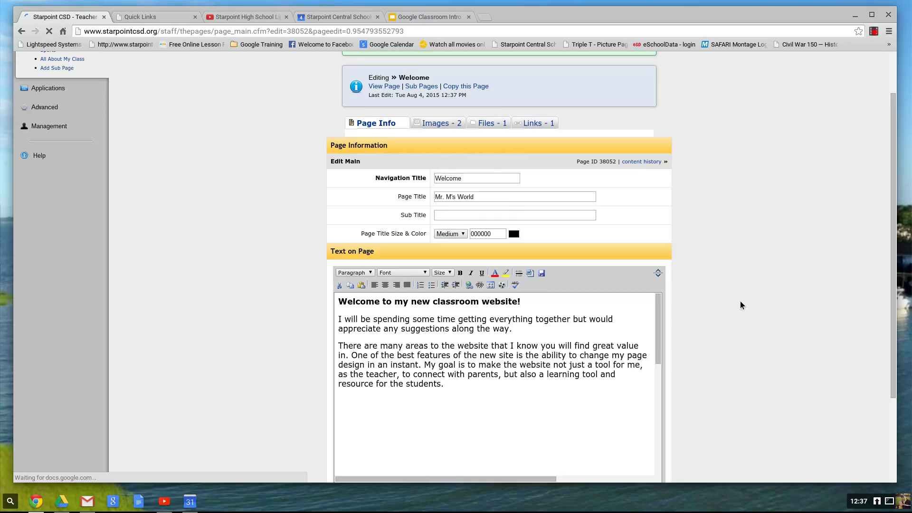
{"action": "scroll", "coordinate": [740, 302], "scroll_direction": "down", "scroll_amount": 2}
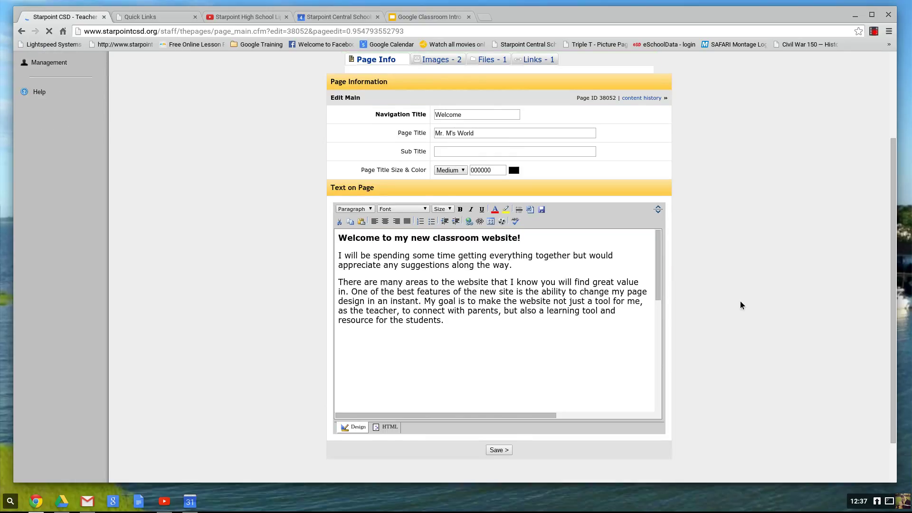
{"action": "scroll", "coordinate": [740, 302], "scroll_direction": "up", "scroll_amount": 3}
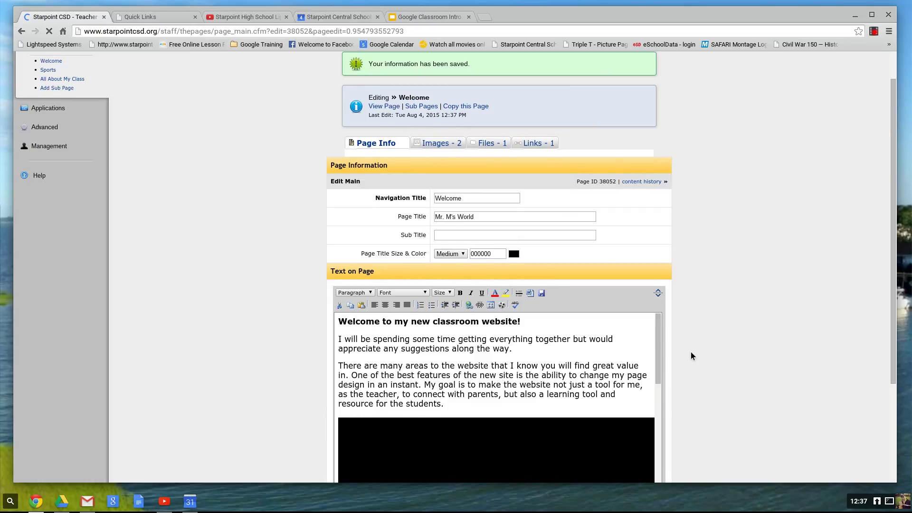
{"action": "scroll", "coordinate": [678, 341], "scroll_direction": "down", "scroll_amount": 1}
{"action": "scroll", "coordinate": [757, 126], "scroll_direction": "up", "scroll_amount": 2}
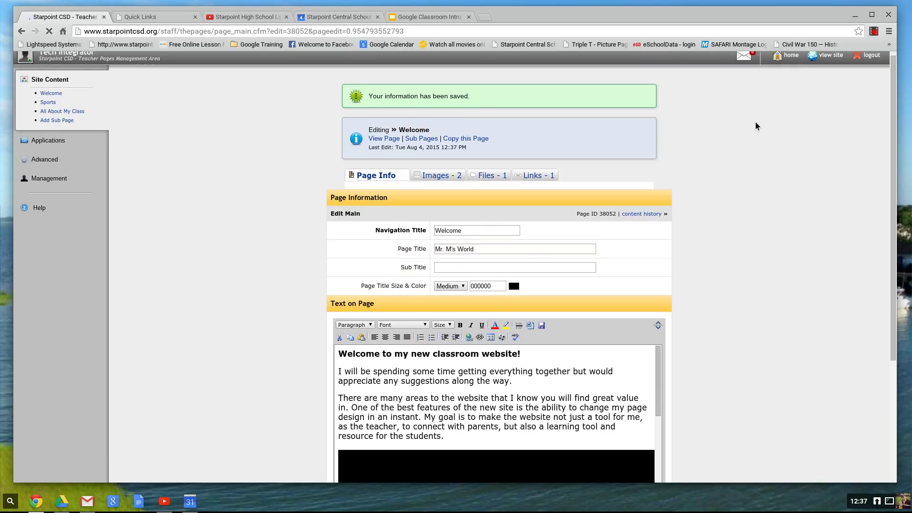
{"action": "left_click", "coordinate": [830, 58]}
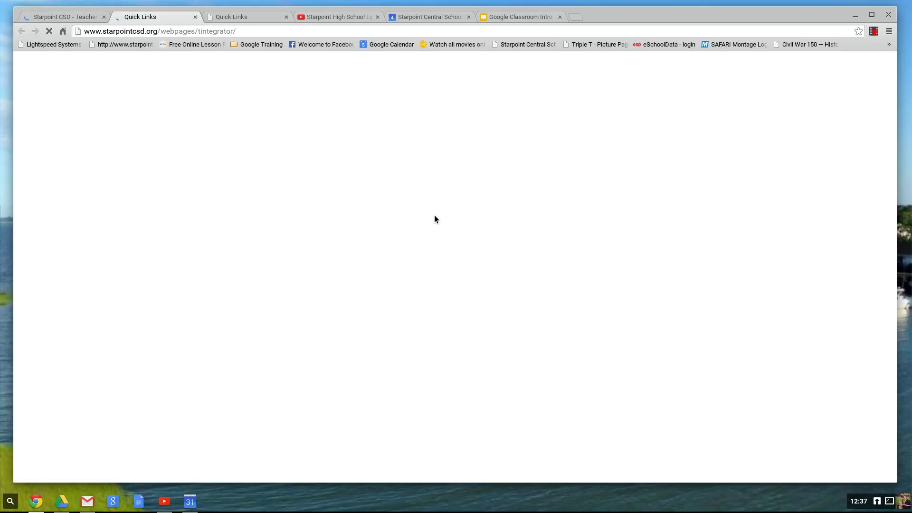
Check the embedded Google Classroom slideshow below the welcome text, then return to the embed code.
{"action": "scroll", "coordinate": [266, 212], "scroll_direction": "down", "scroll_amount": 4}
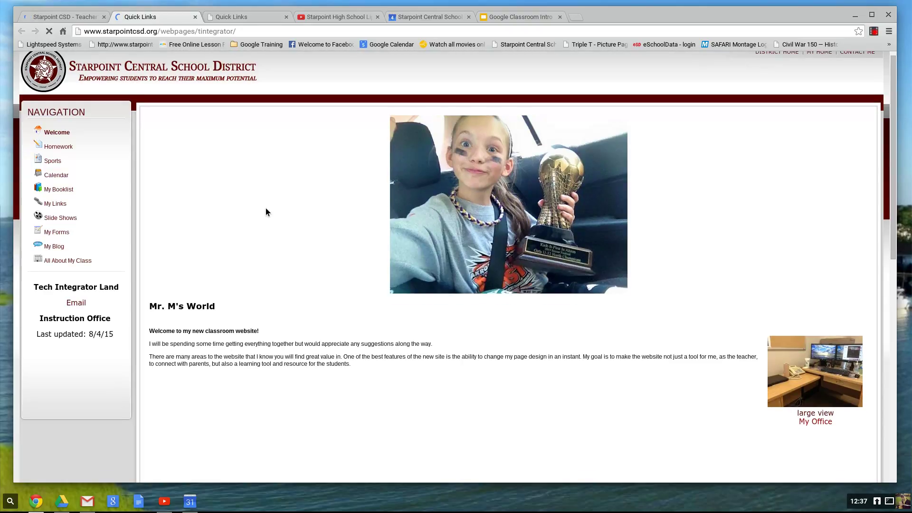
{"action": "scroll", "coordinate": [615, 244], "scroll_direction": "down", "scroll_amount": 2}
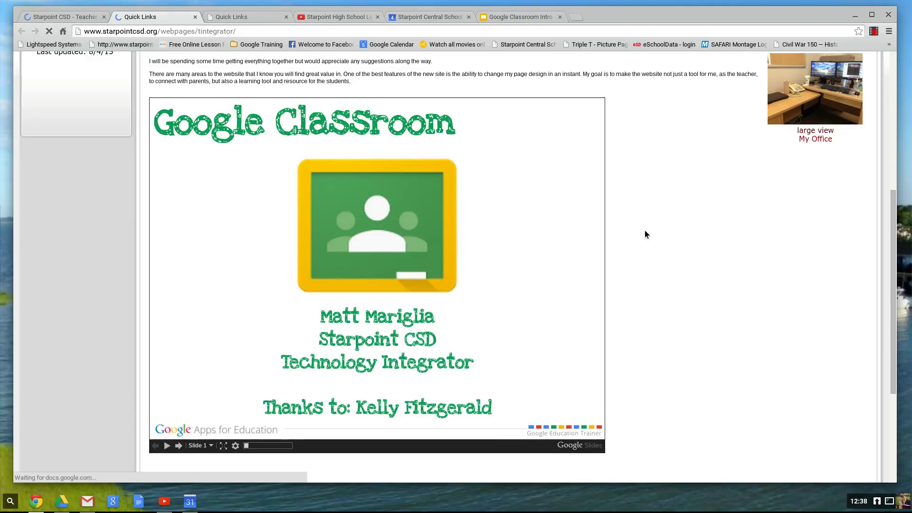
{"action": "scroll", "coordinate": [668, 252], "scroll_direction": "up", "scroll_amount": 2}
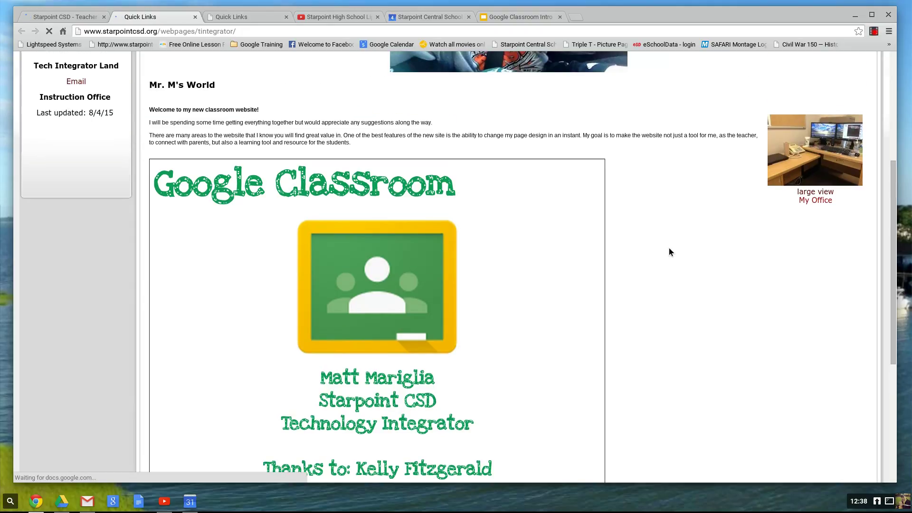
{"action": "scroll", "coordinate": [663, 259], "scroll_direction": "down", "scroll_amount": 1}
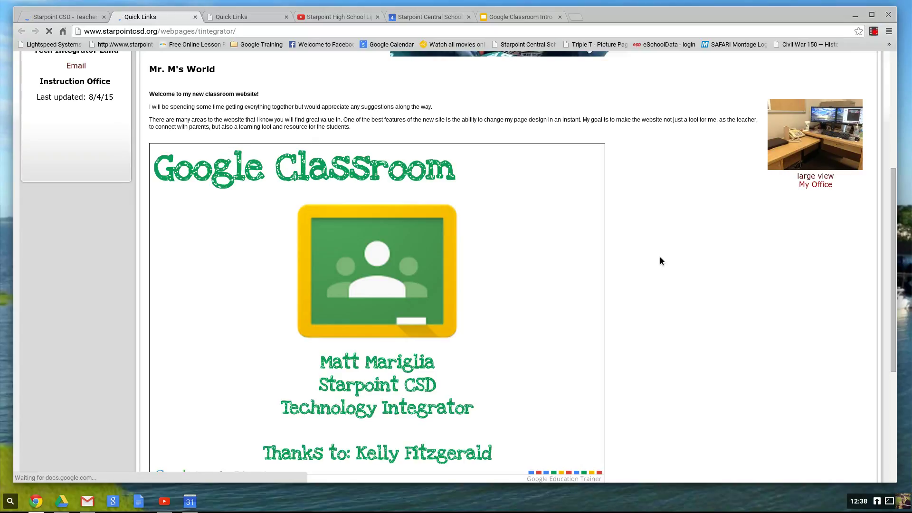
{"action": "scroll", "coordinate": [660, 261], "scroll_direction": "down", "scroll_amount": 1}
{"action": "scroll", "coordinate": [659, 261], "scroll_direction": "down", "scroll_amount": 2}
{"action": "scroll", "coordinate": [659, 261], "scroll_direction": "down", "scroll_amount": 1}
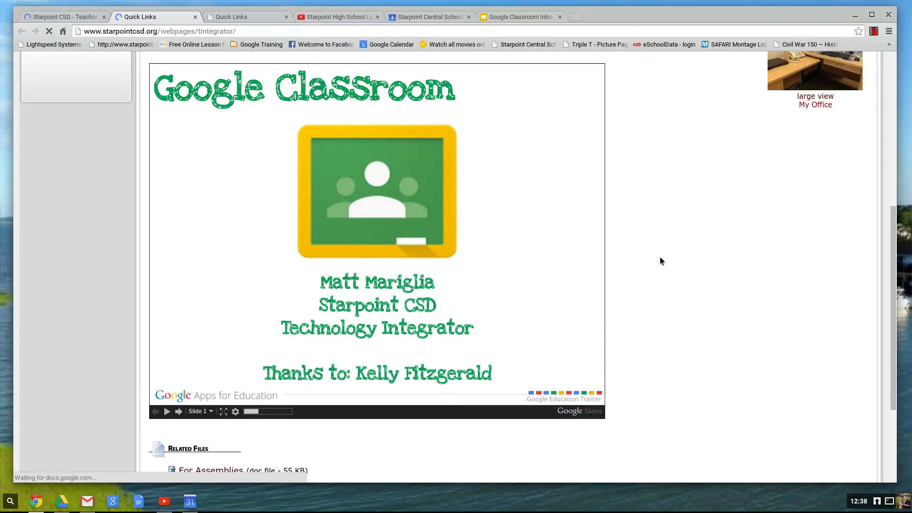
{"action": "scroll", "coordinate": [374, 150], "scroll_direction": "up", "scroll_amount": 2}
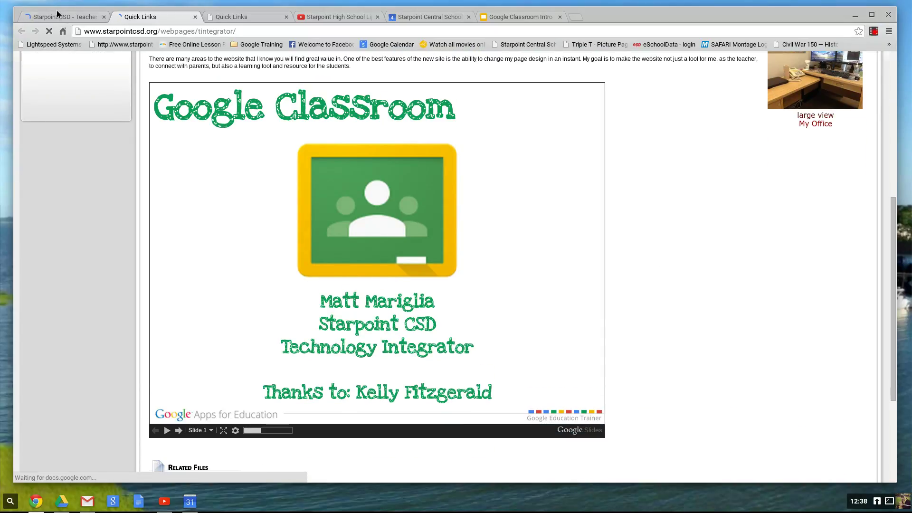
{"action": "left_click", "coordinate": [533, 16]}
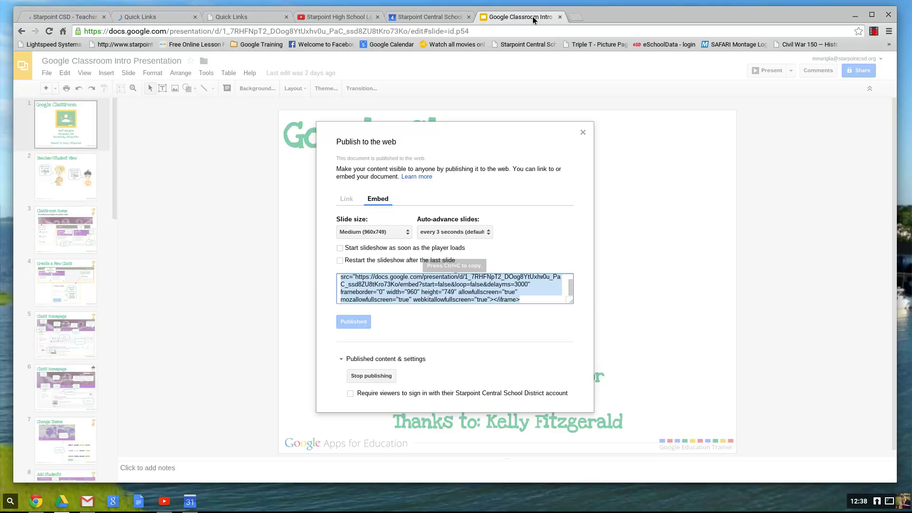